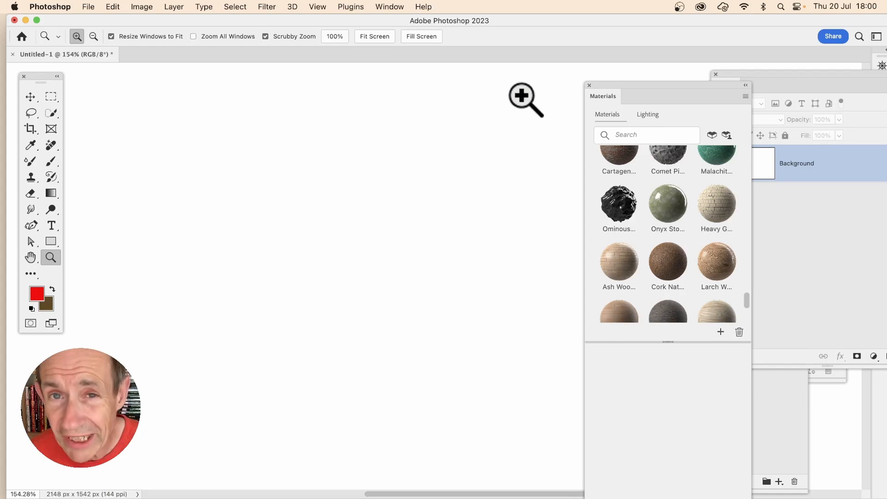
- Scroll through the Materials library and apply the Ominous Obsidian material to the document
left_click(395, 6)
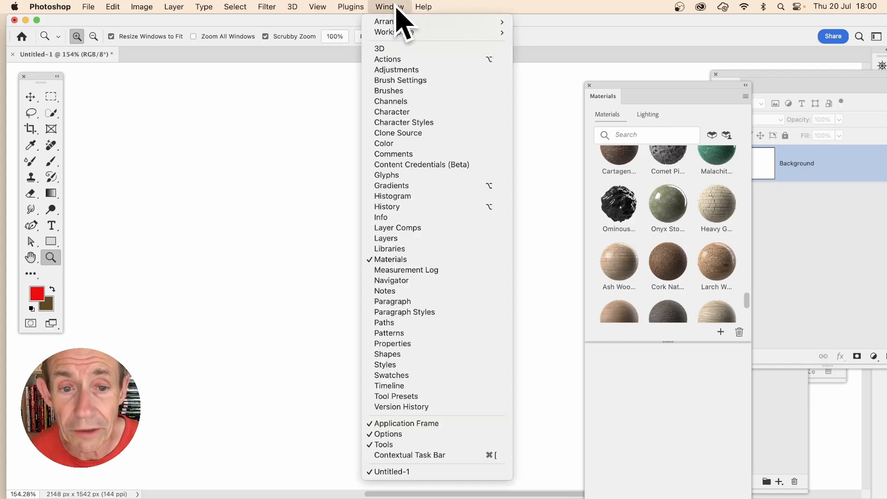
left_click(706, 127)
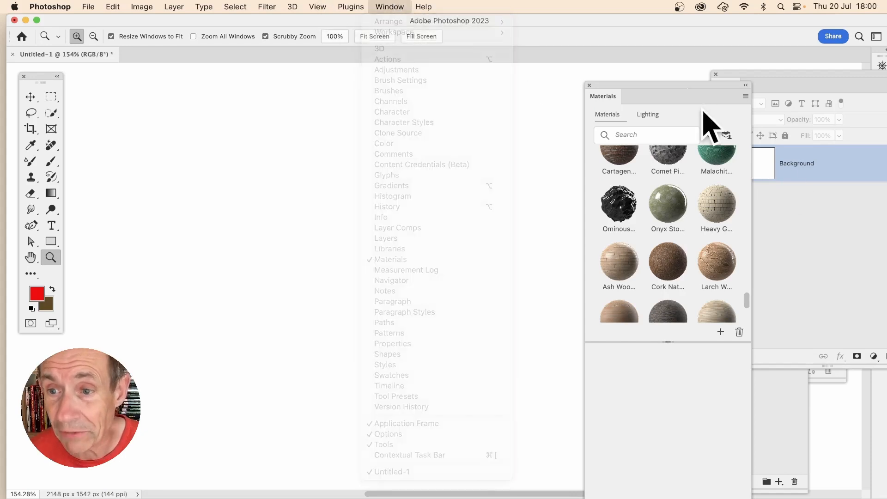
left_click_drag(750, 298, 752, 171)
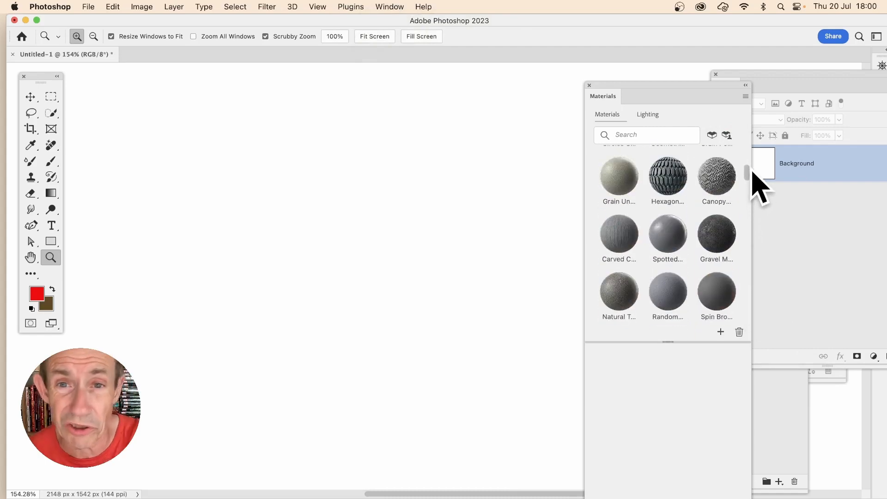
mouse_move(752, 170)
left_mouse_down()
mouse_move(744, 214)
mouse_move(751, 296)
left_mouse_up()
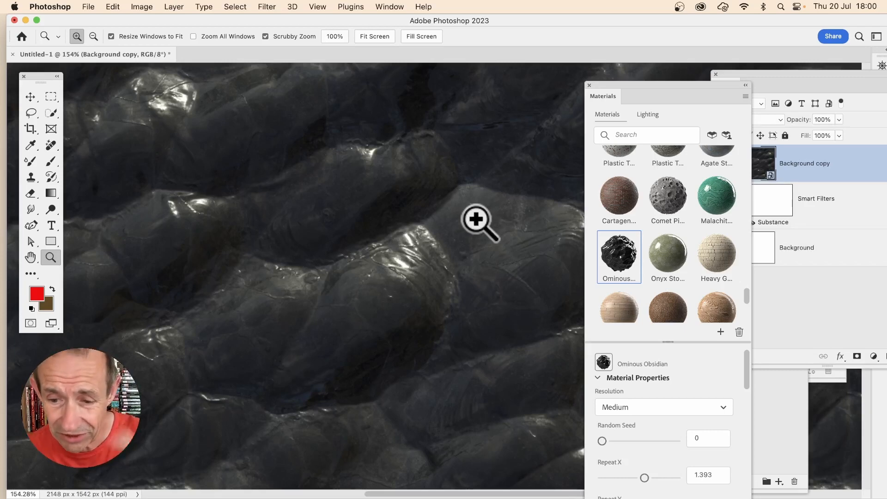
- Set the material's Random Seed to 279297, Repeat X to -9.06 and Repeat Y to -7.27
left_click_drag(602, 441, 624, 442)
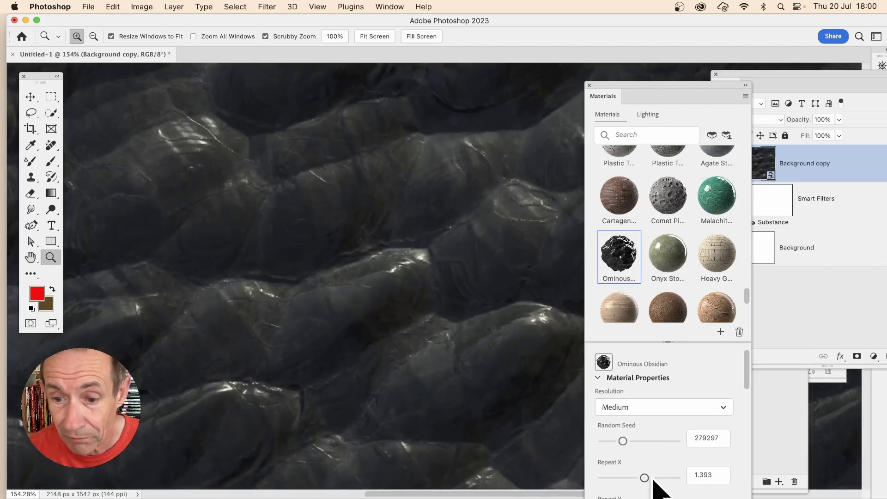
left_click_drag(750, 361, 749, 379)
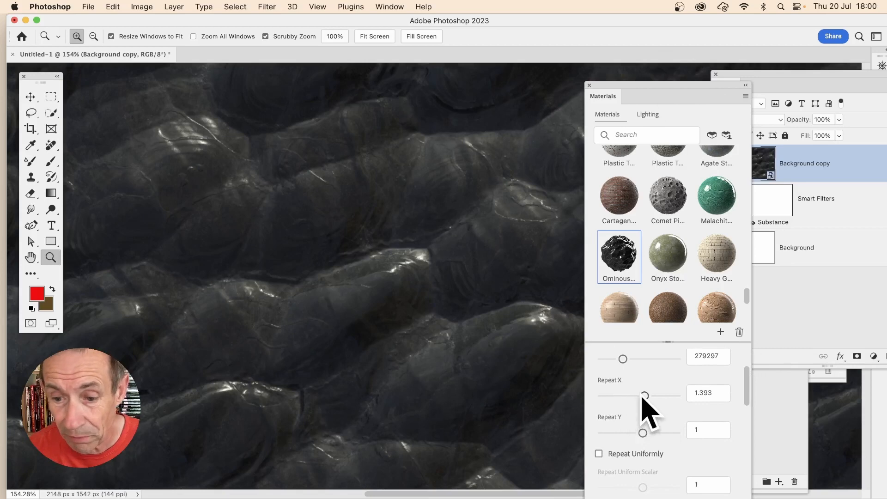
left_click_drag(643, 396, 607, 396)
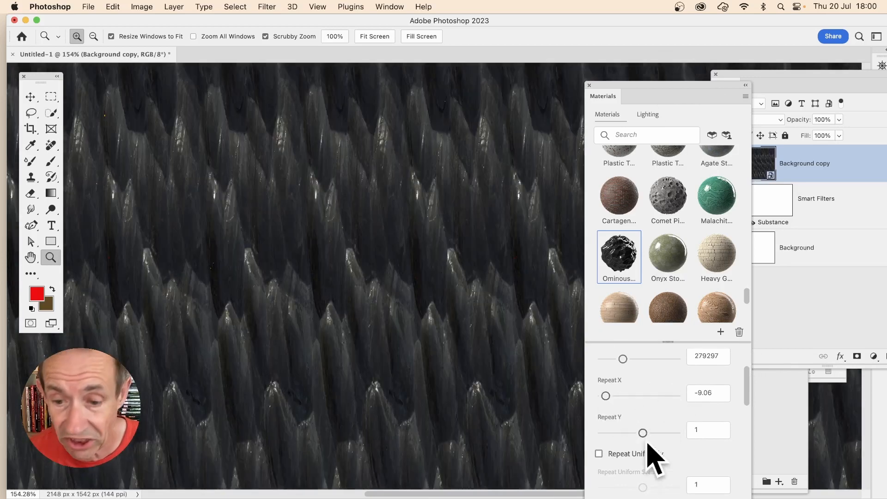
left_click_drag(643, 433, 605, 433)
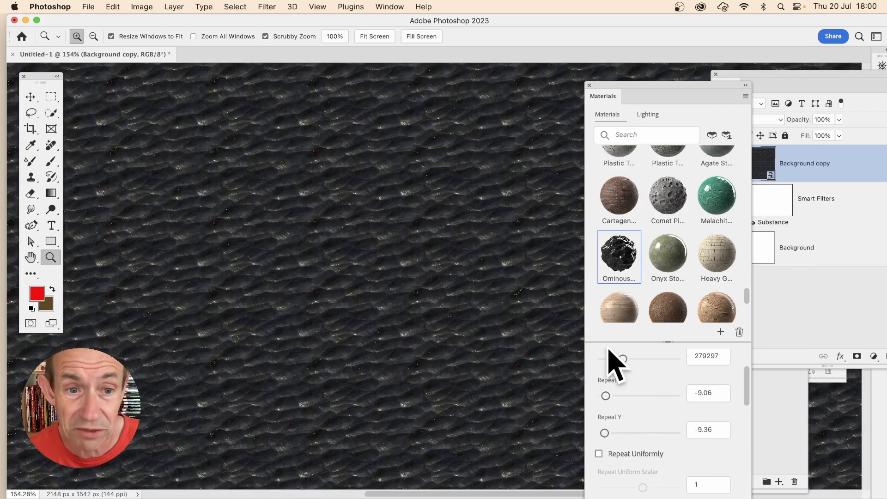
left_click(613, 434)
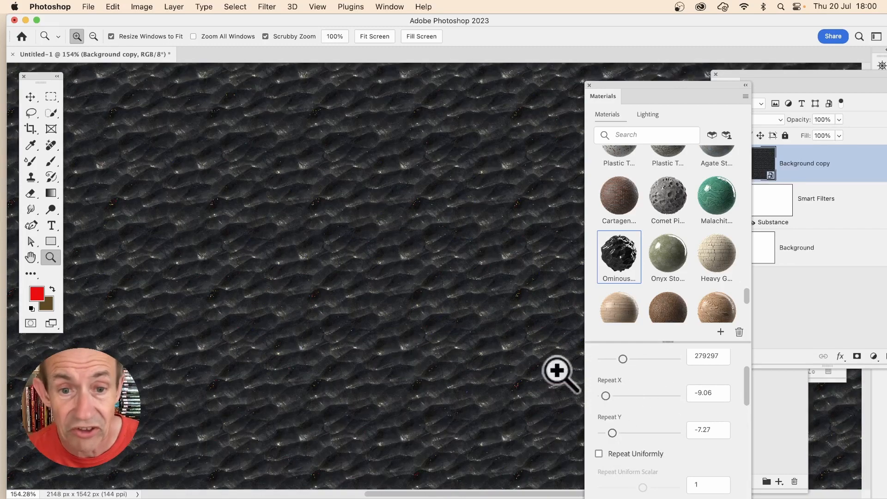
- Check the Substance presets, keep Default, and set the Roughness to 0.89
scroll(721, 435, "down", 6)
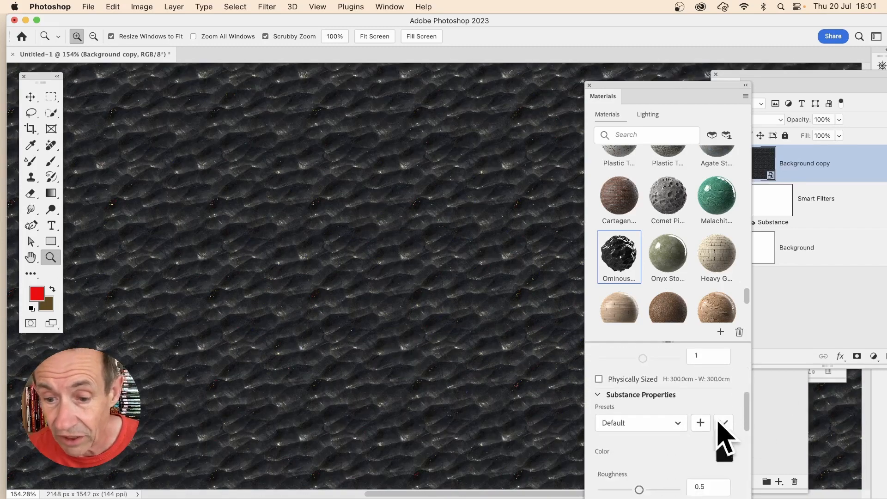
left_click(633, 424)
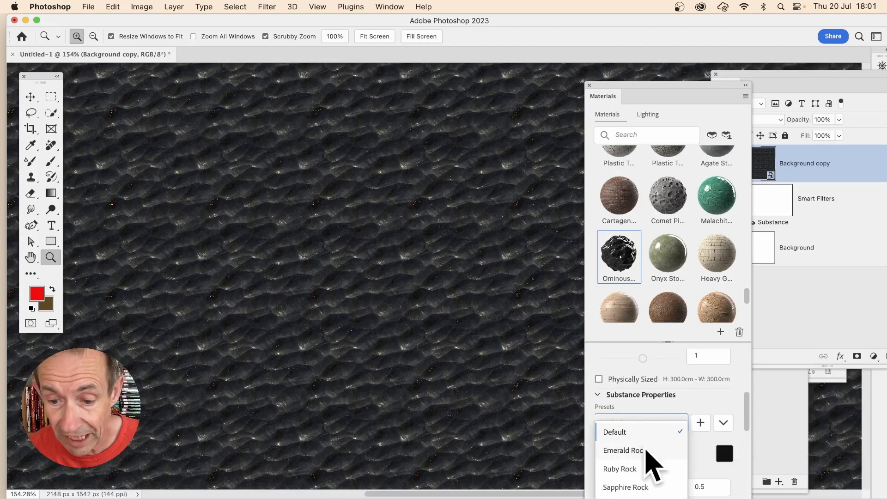
scroll(721, 458, "down", 2)
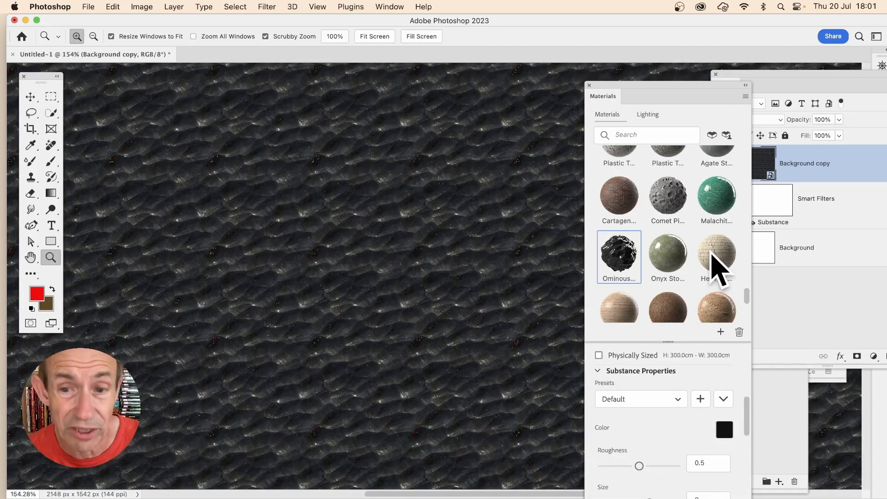
left_click_drag(640, 466, 669, 467)
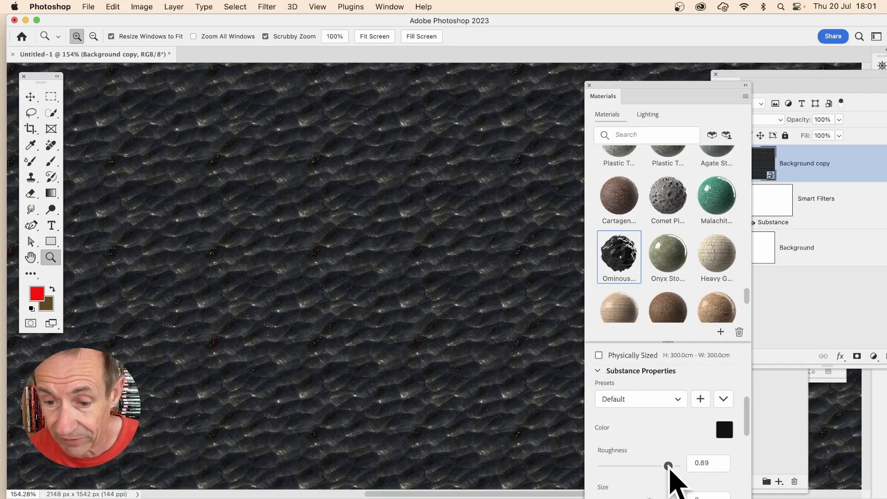
- Set the Substance Size to 9, Age to 0.9 and Cracks Size to 9
scroll(748, 428, "down", 5)
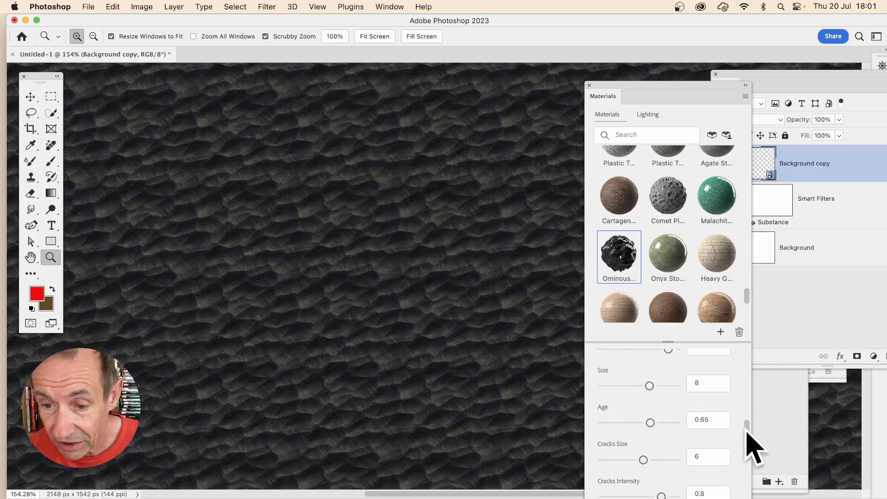
left_click_drag(649, 385, 657, 385)
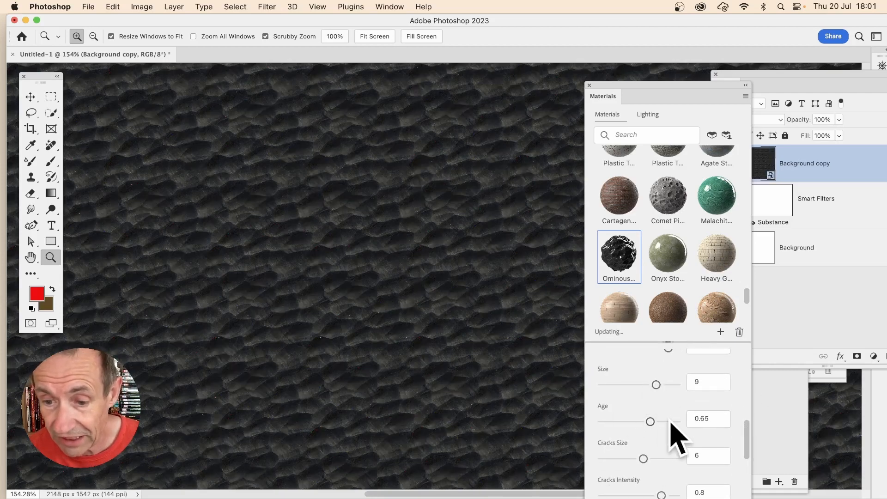
left_click(670, 421)
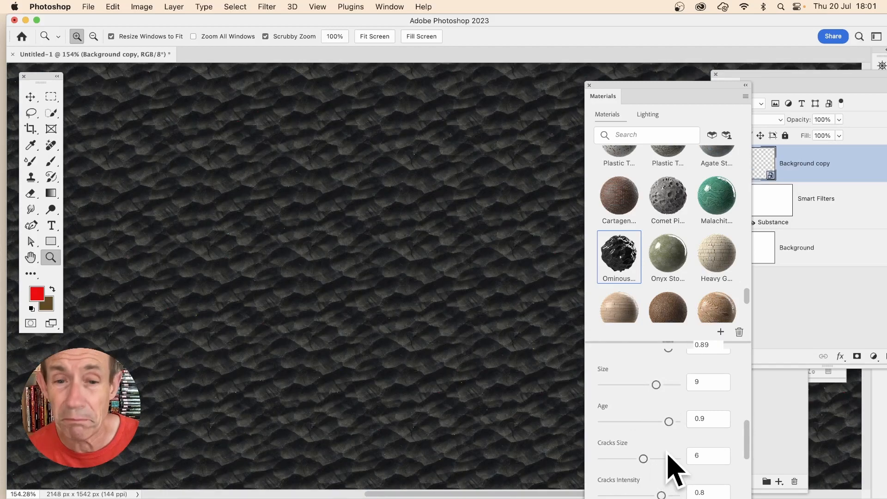
left_click(668, 457)
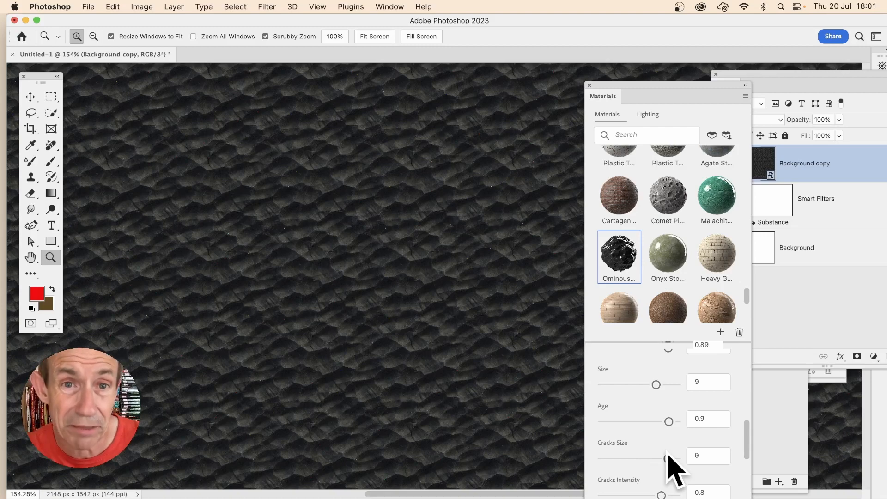
- Flatten the image into a single background layer
left_click(174, 7)
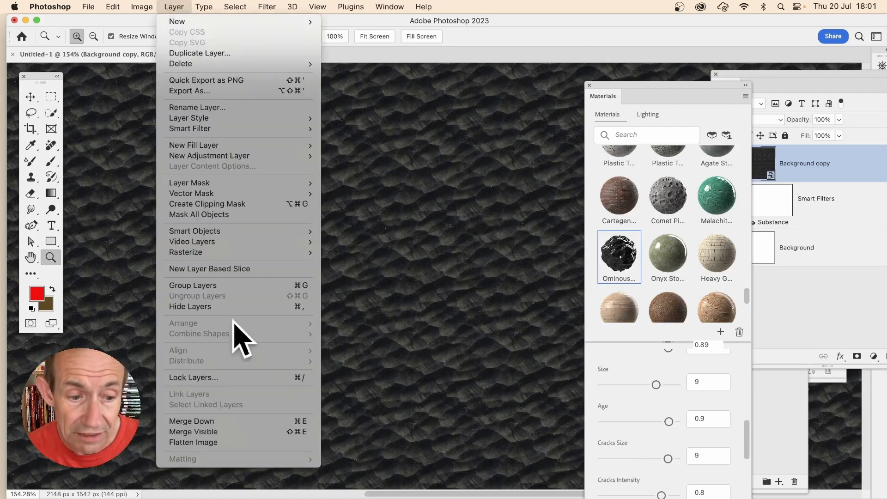
left_click(215, 443)
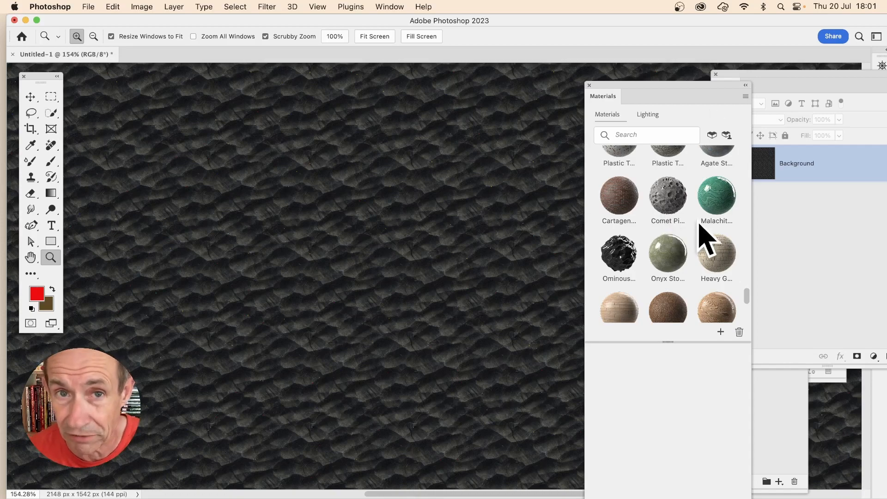
- Close the Materials panel and move the Layers panel over the canvas
left_click(589, 86)
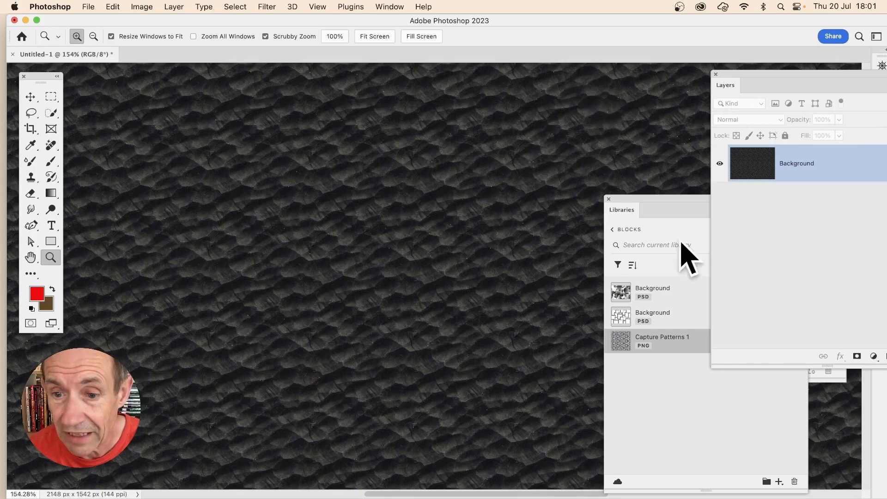
left_click(662, 211)
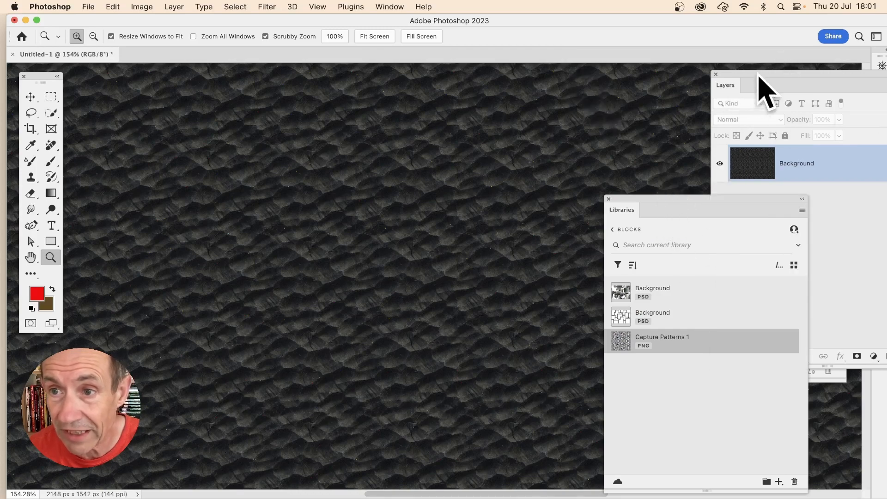
left_click_drag(759, 78, 599, 91)
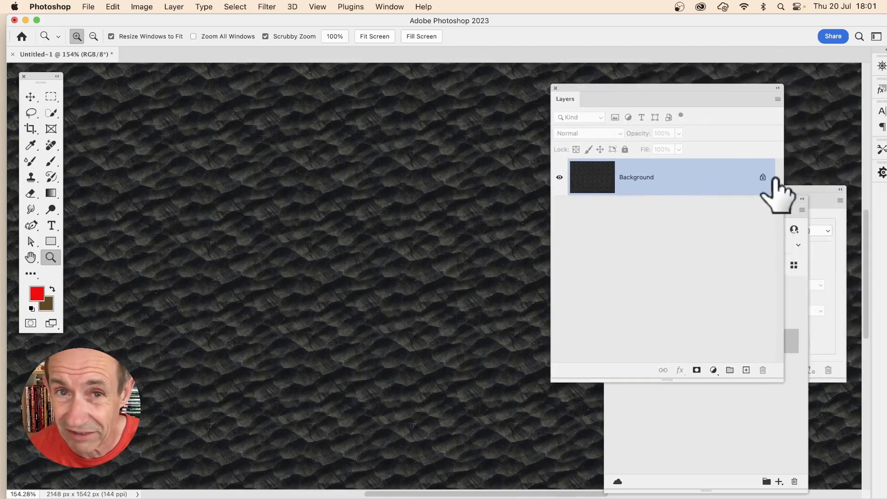
- Apply the Stylize Oil Paint filter to the flattened texture
left_click(273, 9)
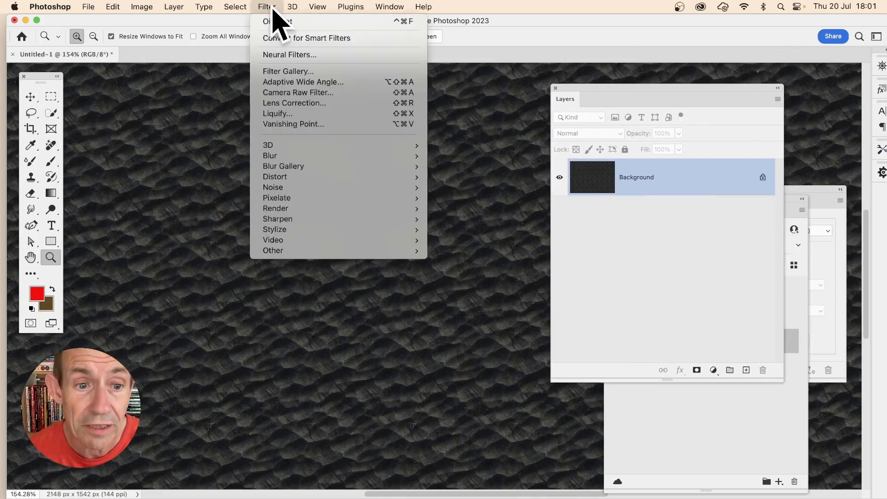
mouse_move(278, 229)
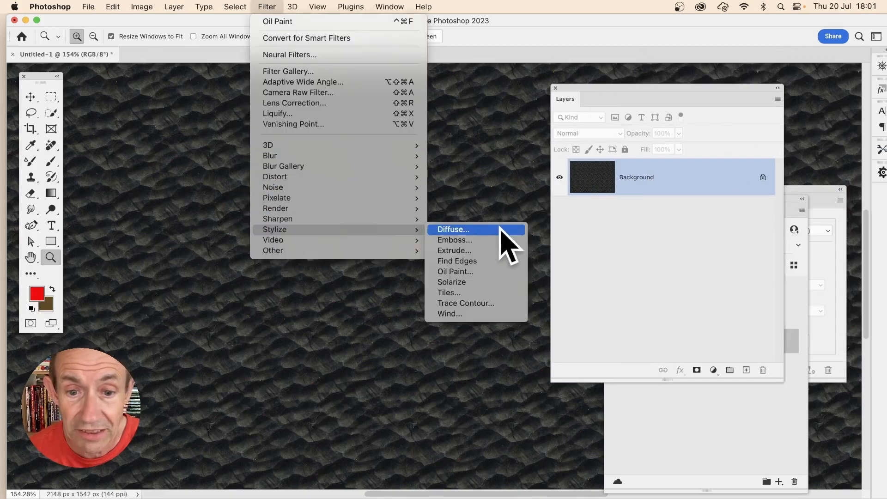
left_click(457, 272)
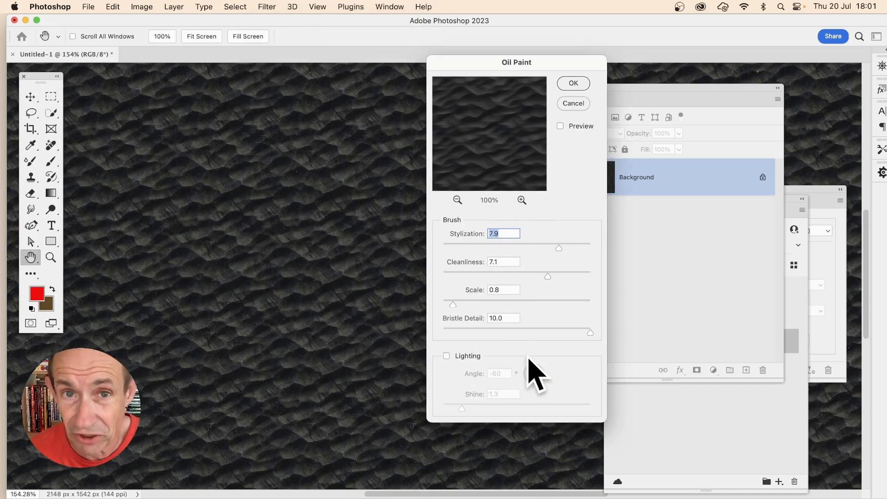
left_click(577, 84)
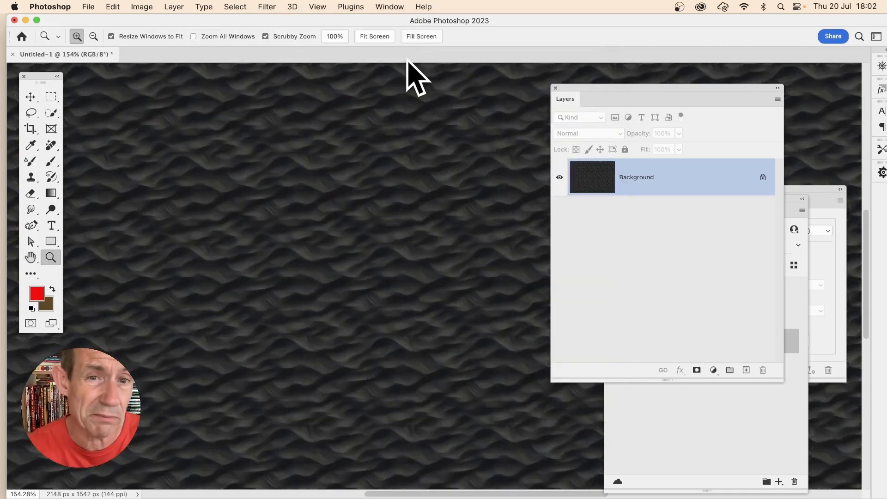
- Apply Auto Tone to the image
left_click(141, 6)
mouse_move(148, 41)
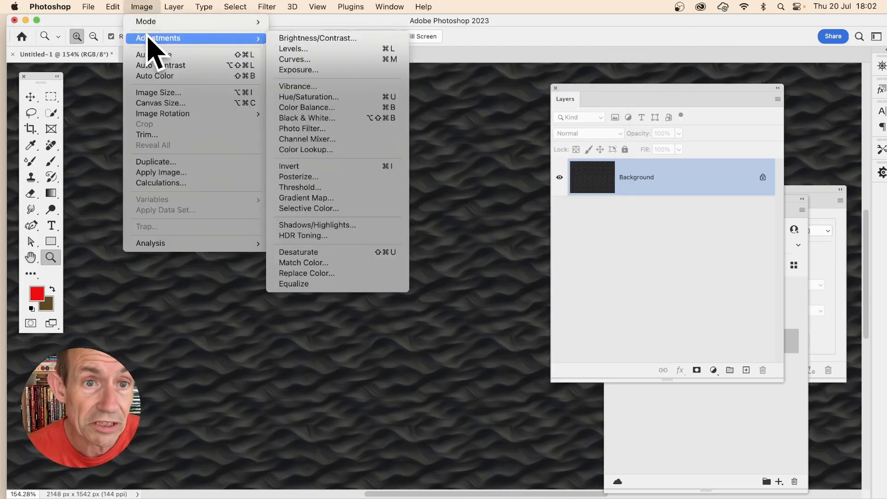
left_click(174, 55)
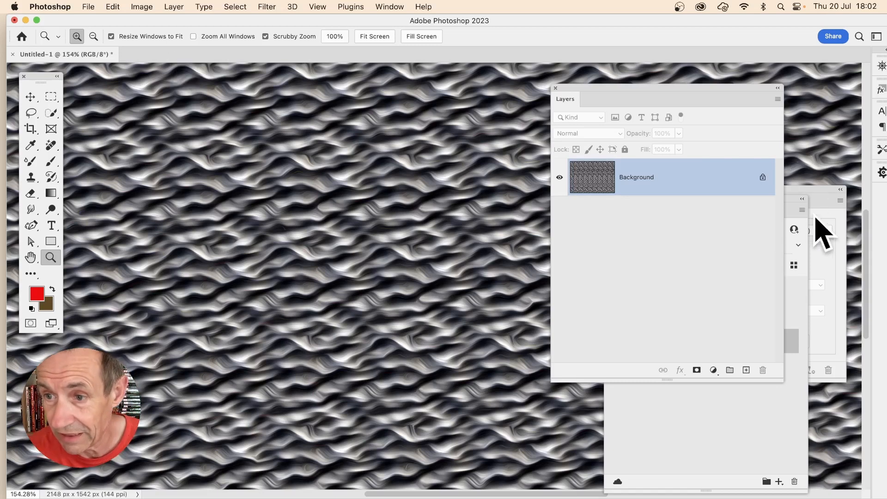
- Bring the Libraries panel forward and move it over the canvas
left_click(818, 195)
left_click(729, 444)
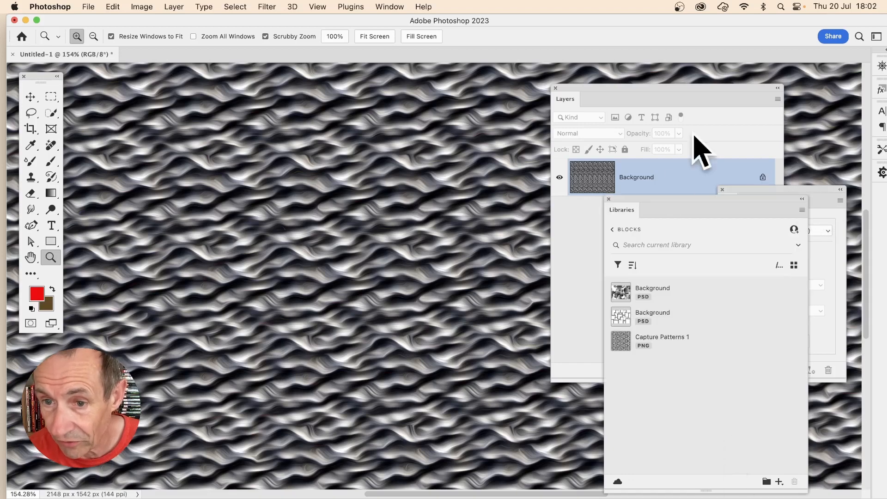
left_click_drag(663, 200, 541, 74)
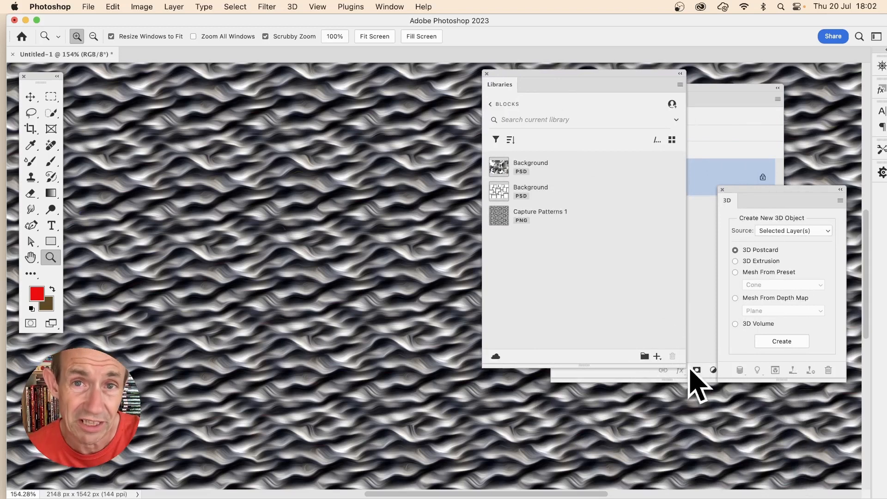
- Open Extract from Image for the canvas and reposition the pattern's sampling triangle in the preview
left_click(657, 357)
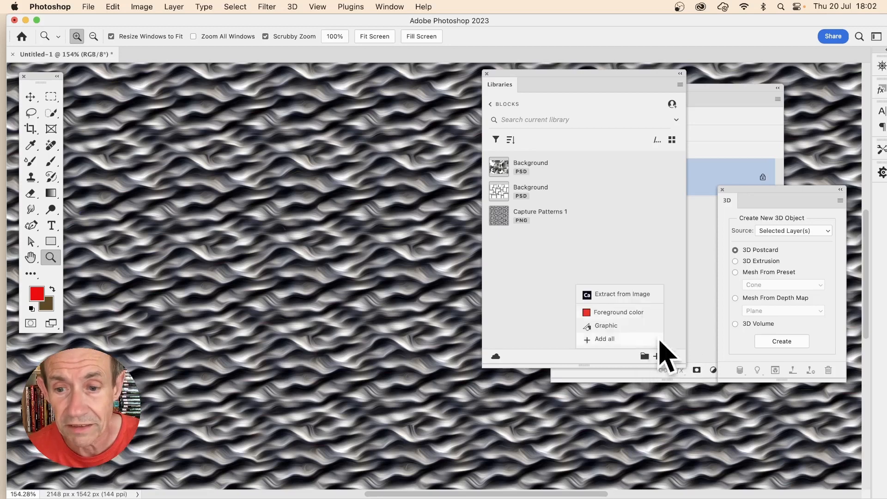
left_click(630, 296)
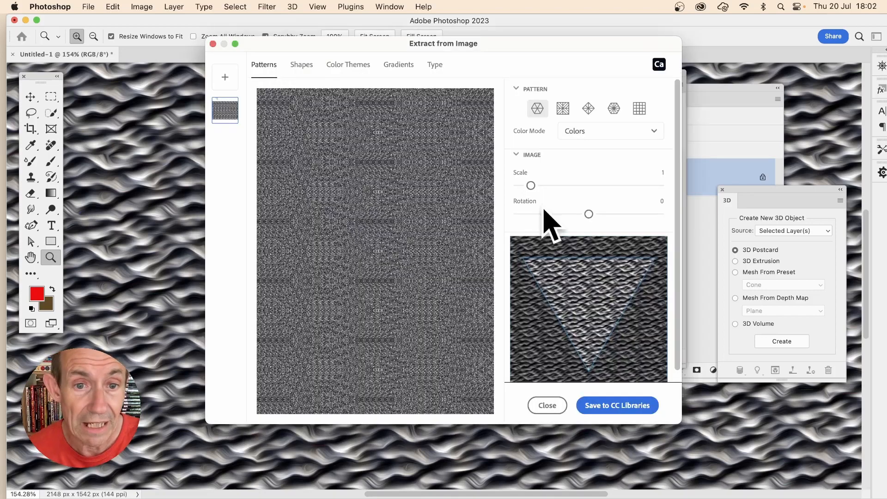
mouse_move(364, 41)
left_mouse_down()
mouse_move(441, 52)
mouse_move(377, 36)
left_mouse_up()
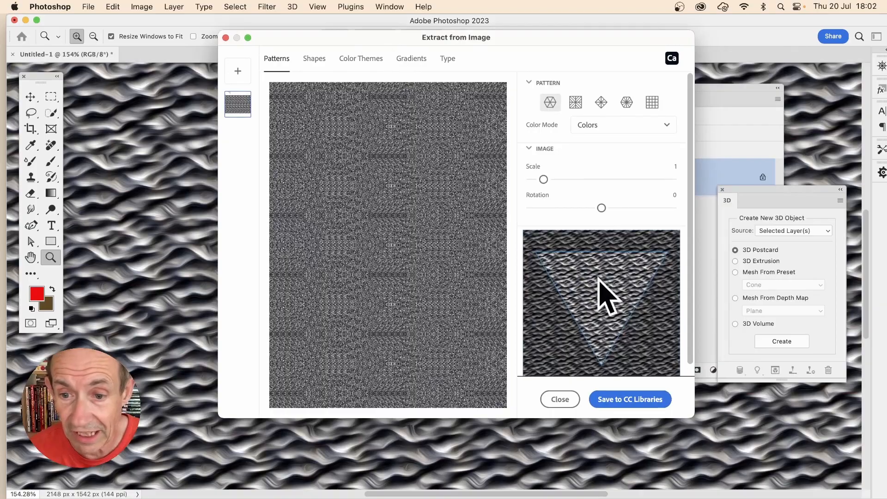
left_click_drag(607, 309, 605, 268)
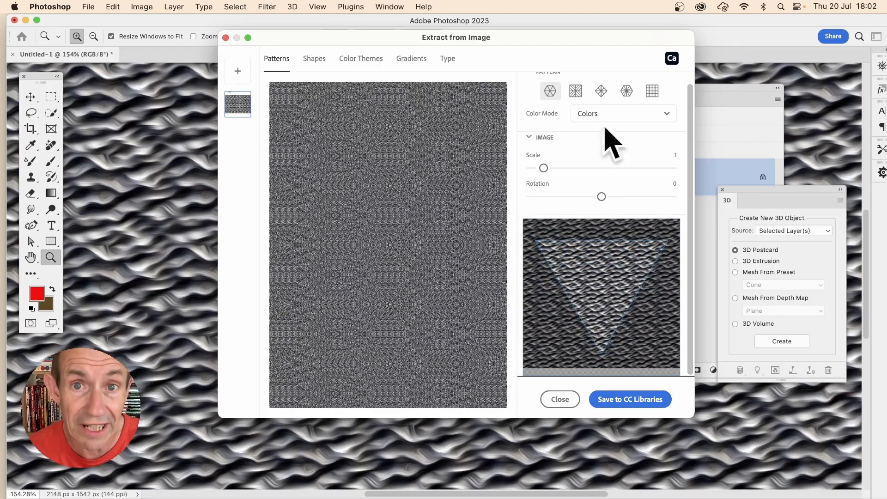
left_click_drag(594, 261, 569, 243)
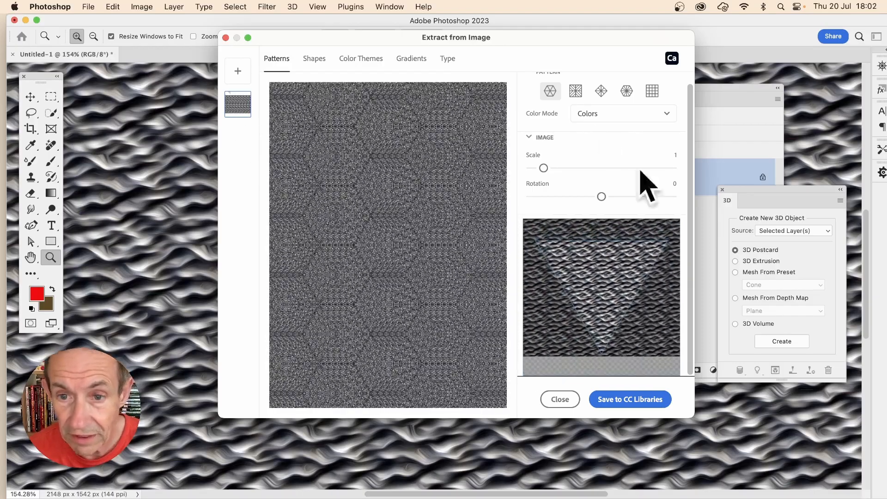
- Set the hexagonal pattern's scale to 5.9 and rotation to 61, then save it to CC Libraries
left_click_drag(544, 167, 616, 179)
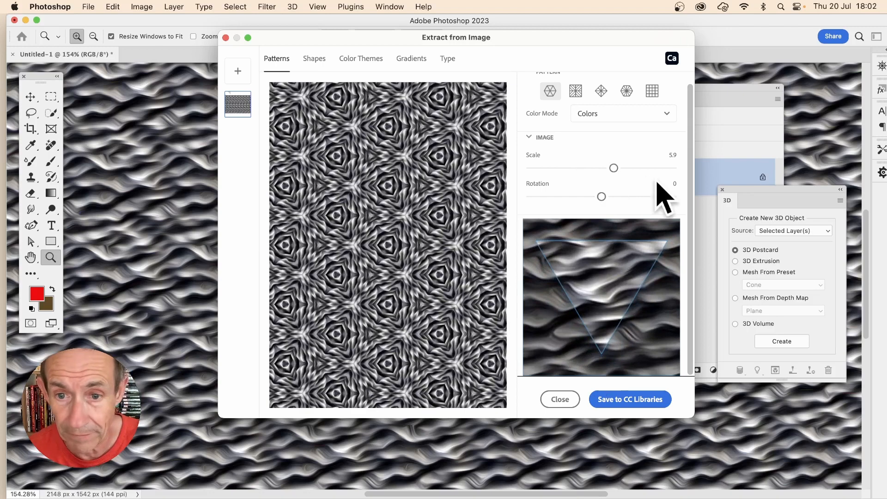
left_click_drag(601, 196, 626, 197)
mouse_move(607, 281)
left_mouse_down()
mouse_move(614, 293)
mouse_move(606, 279)
left_mouse_up()
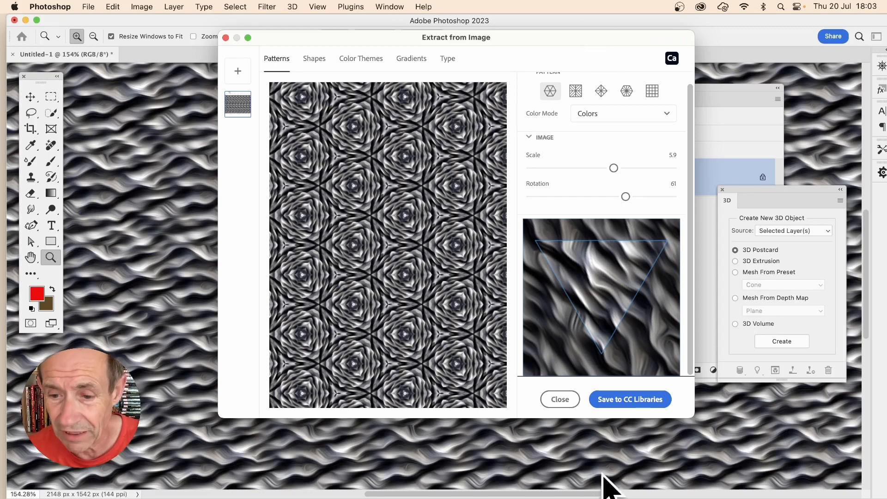
left_click(627, 400)
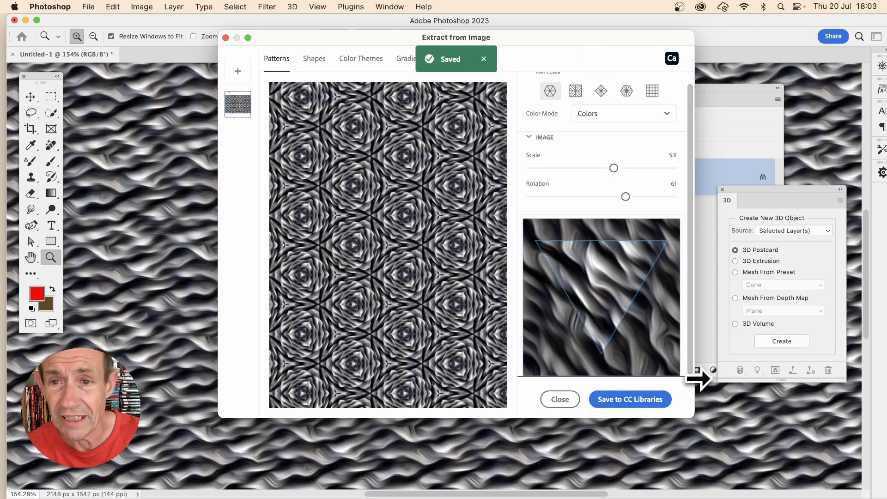
- Preview the other pattern symmetry types, then close the Extract from Image dialog
left_click(575, 91)
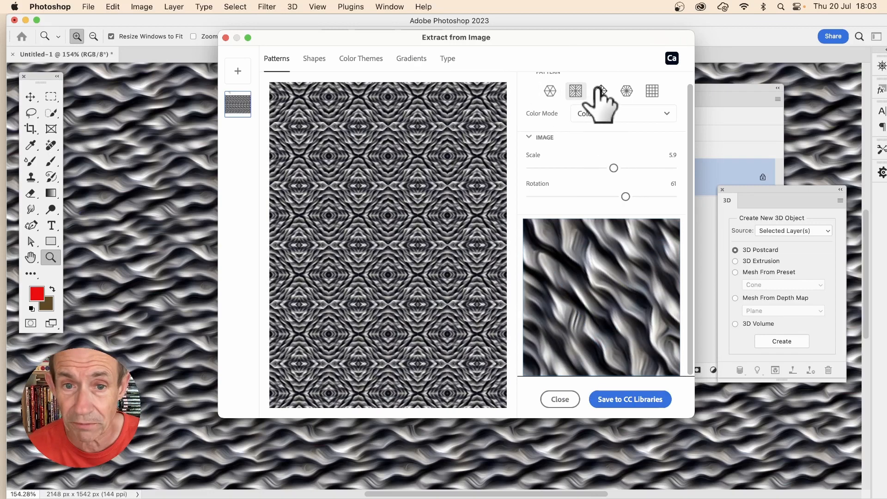
left_click(601, 91)
left_click(627, 90)
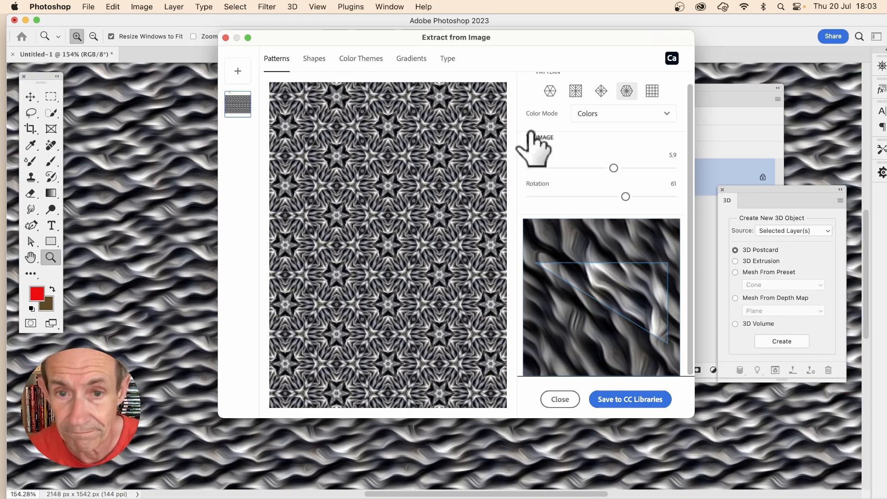
left_click(560, 400)
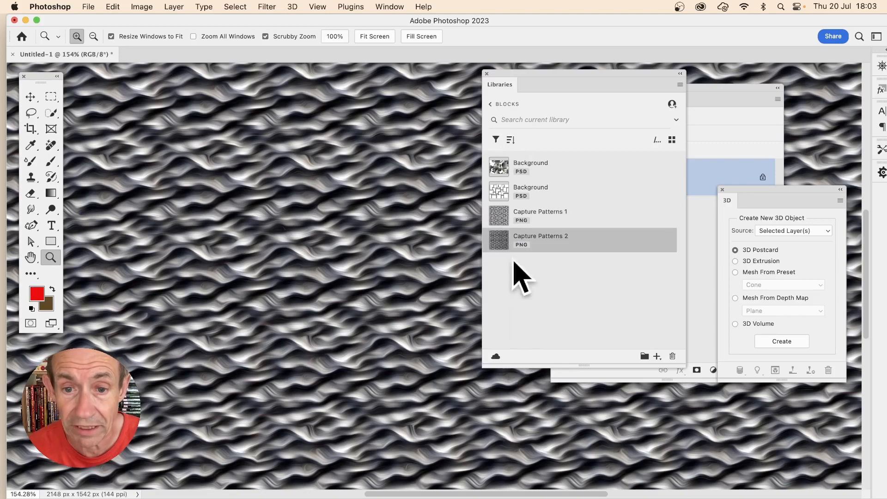
- Place Capture Patterns 2 as a pattern fill on the canvas with scale 20% and angle -39.43°, repositioning the pattern
left_click_drag(500, 240, 385, 241)
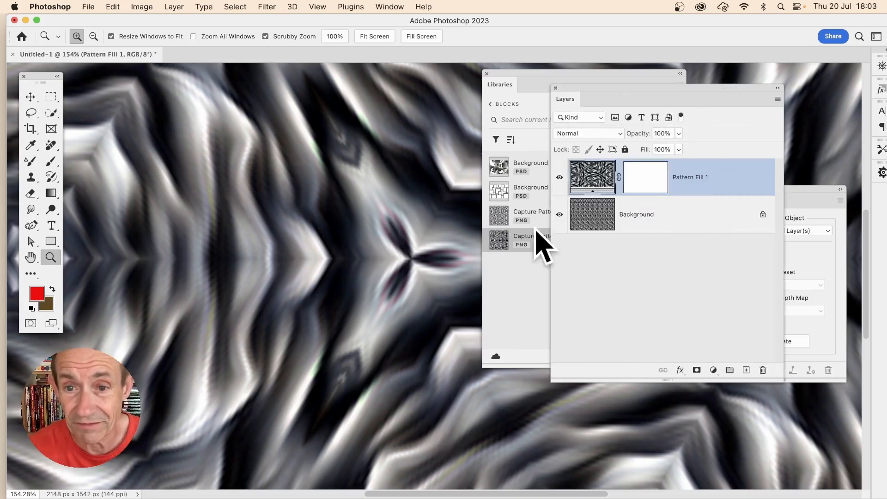
double_click(593, 185)
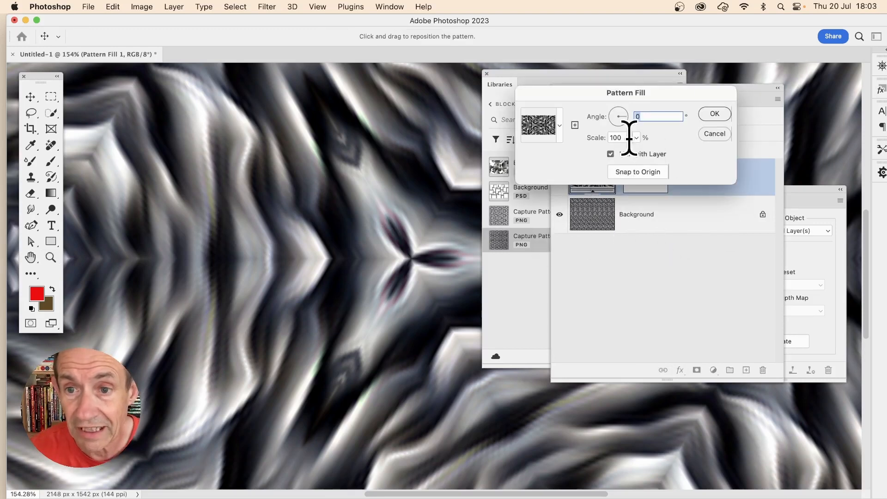
left_click_drag(629, 137, 554, 138)
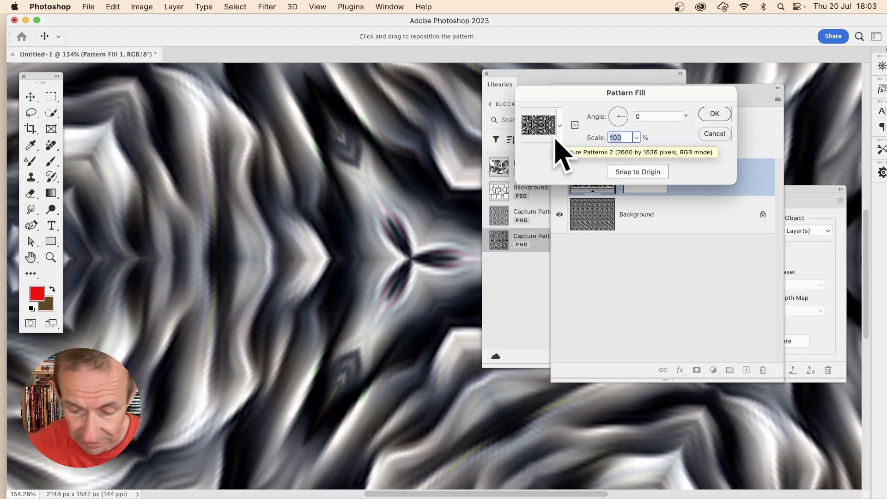
type("20")
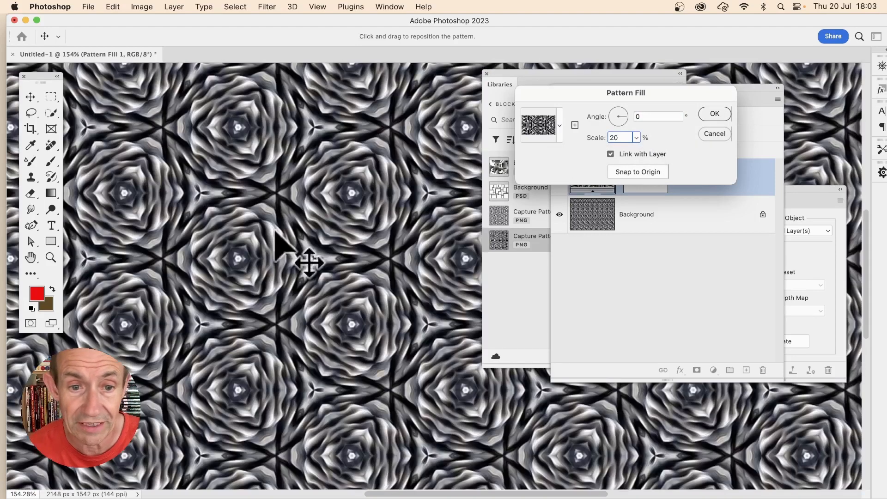
left_click_drag(426, 357, 291, 255)
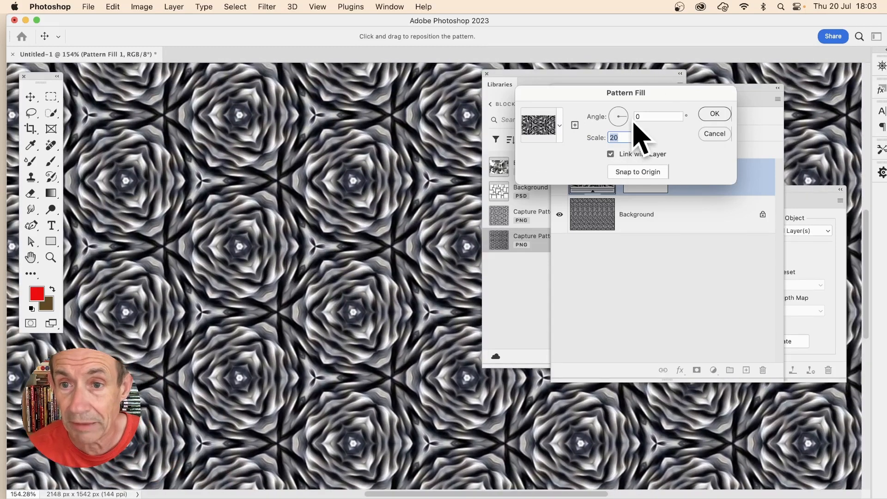
left_click_drag(627, 120, 627, 122)
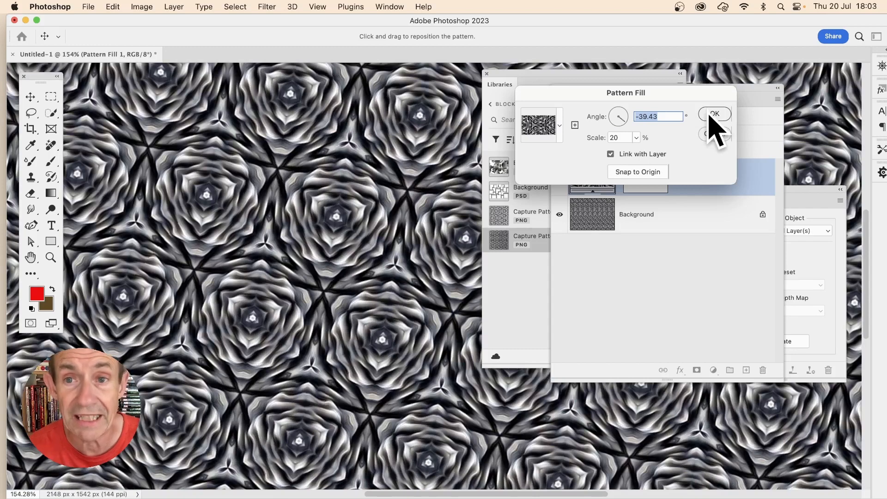
left_click(712, 113)
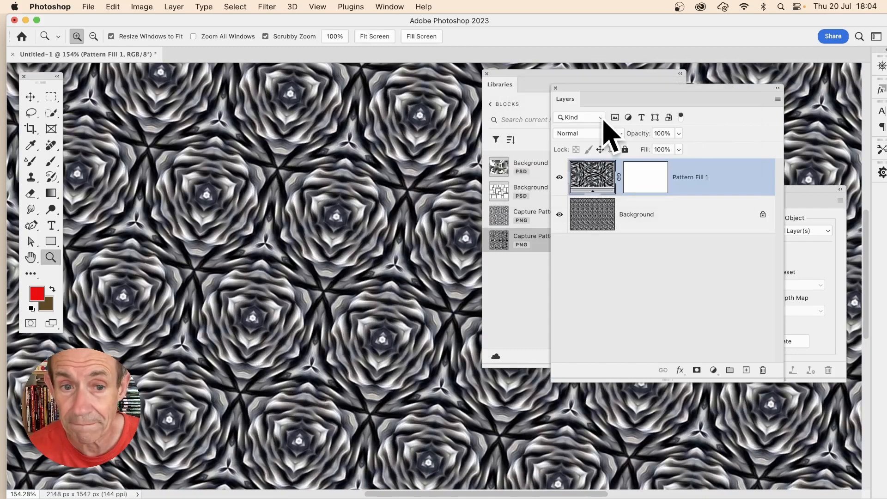
- Rearrange the Layers and Libraries panels and duplicate the pattern fill layer
left_click_drag(606, 98, 703, 98)
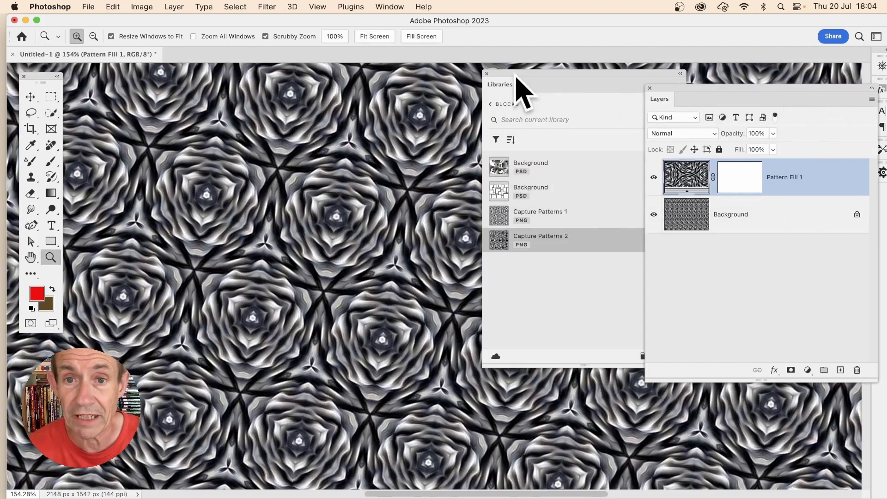
left_click_drag(520, 85, 610, 275)
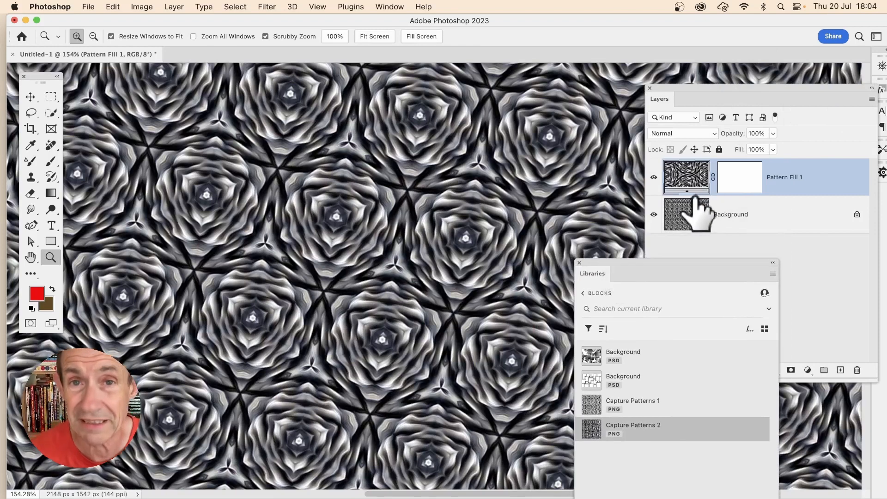
left_click(176, 6)
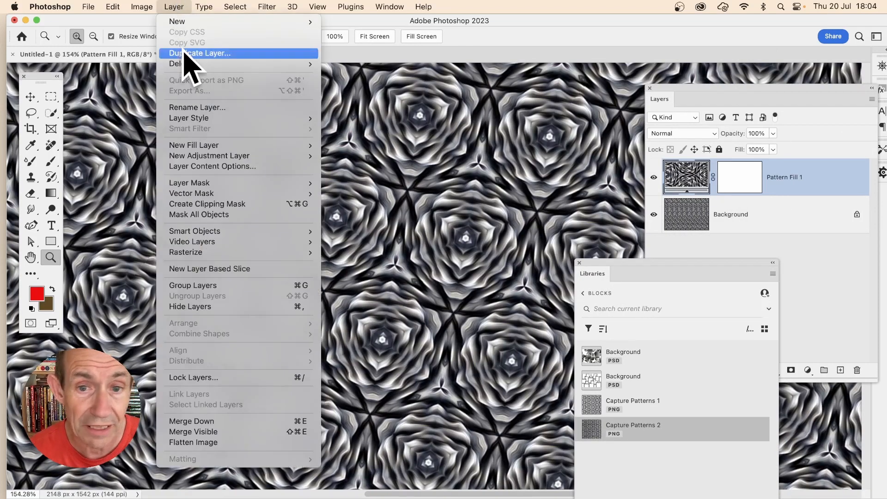
left_click(185, 53)
left_click(643, 203)
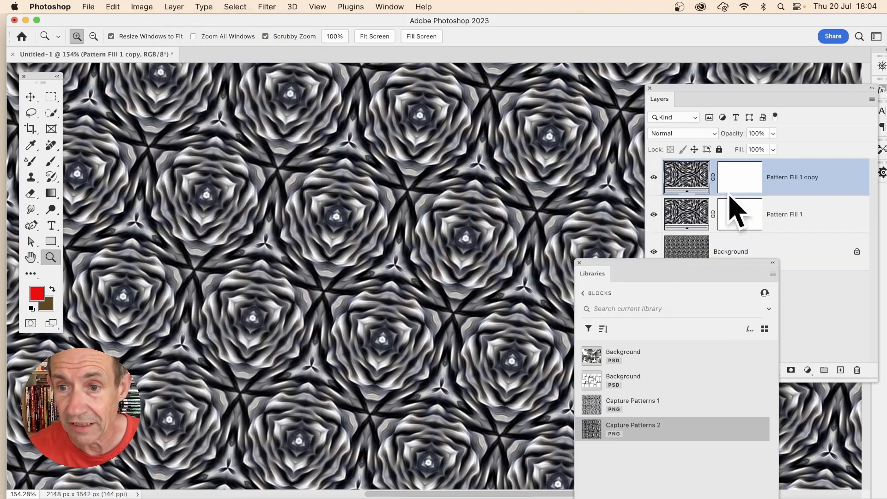
- Offset the duplicated pattern fill's position by dragging the pattern on the canvas
double_click(689, 179)
left_click_drag(468, 226, 375, 195)
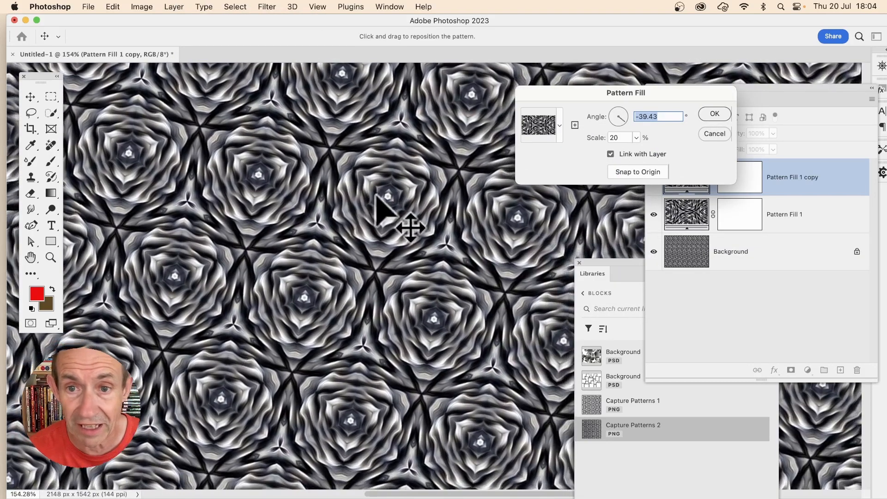
left_click(560, 126)
left_click(712, 149)
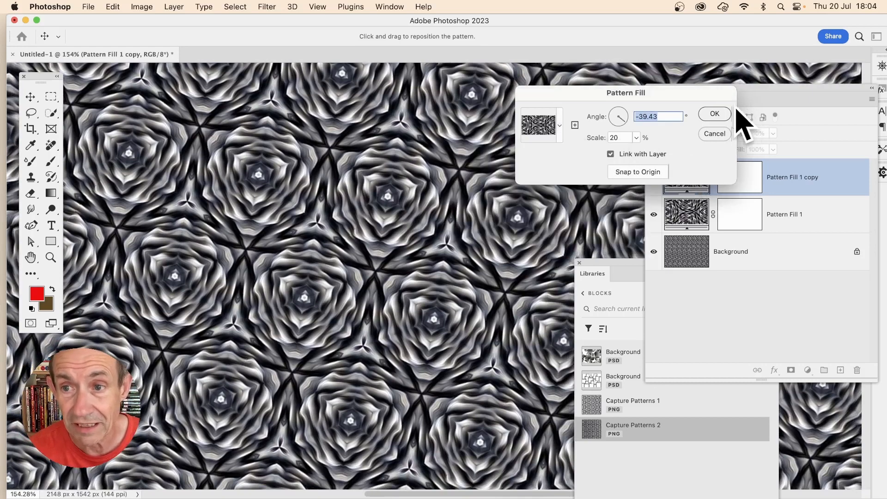
left_click(723, 113)
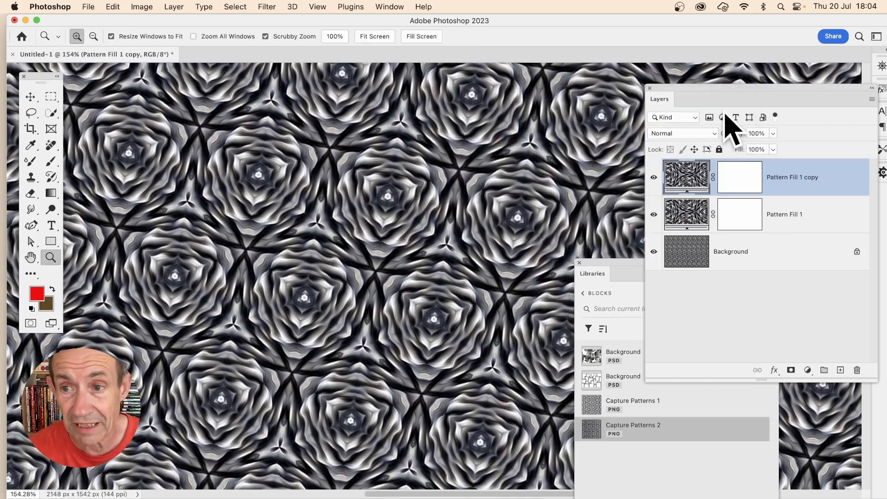
- Set the copy's blend mode to Lighten and flatten the image
left_click(687, 134)
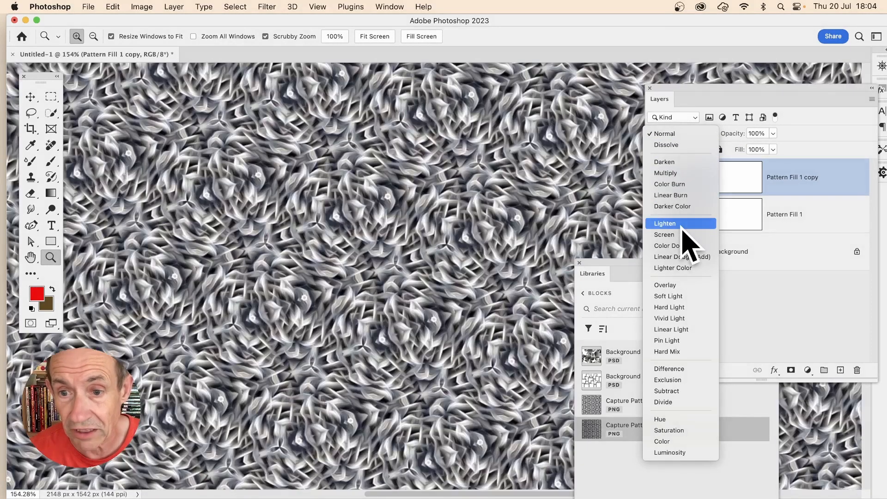
left_click(665, 223)
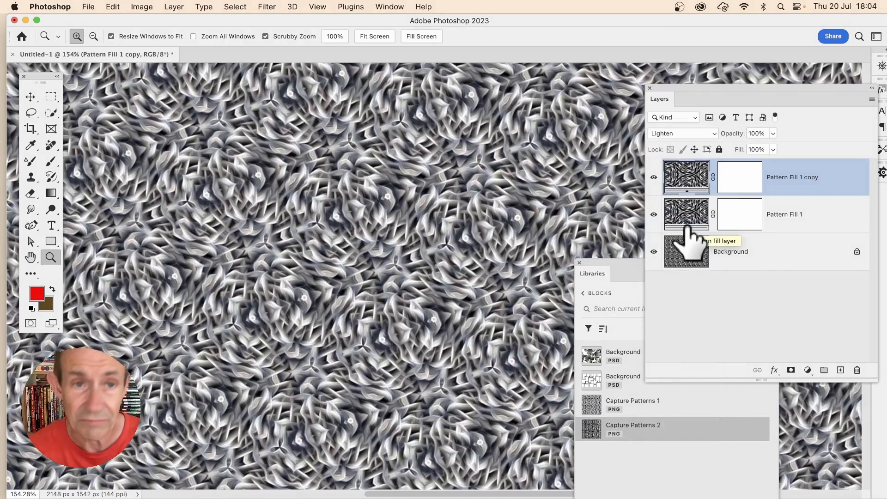
left_click(175, 7)
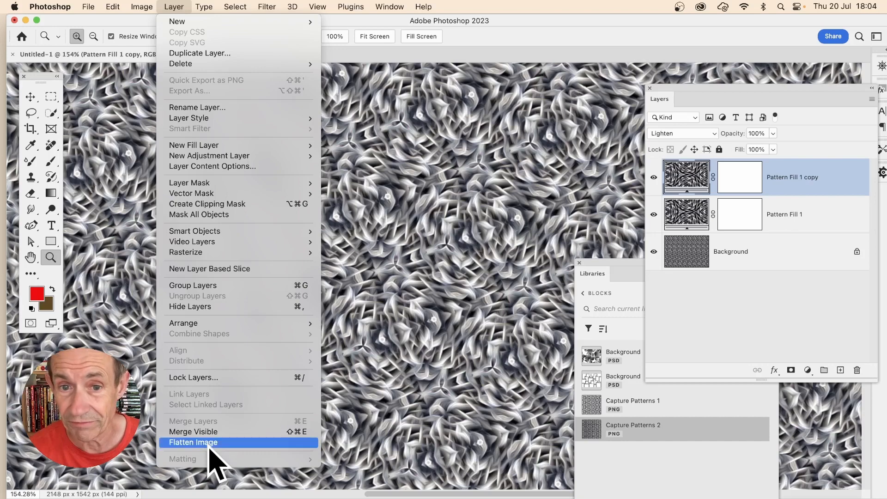
left_click(193, 443)
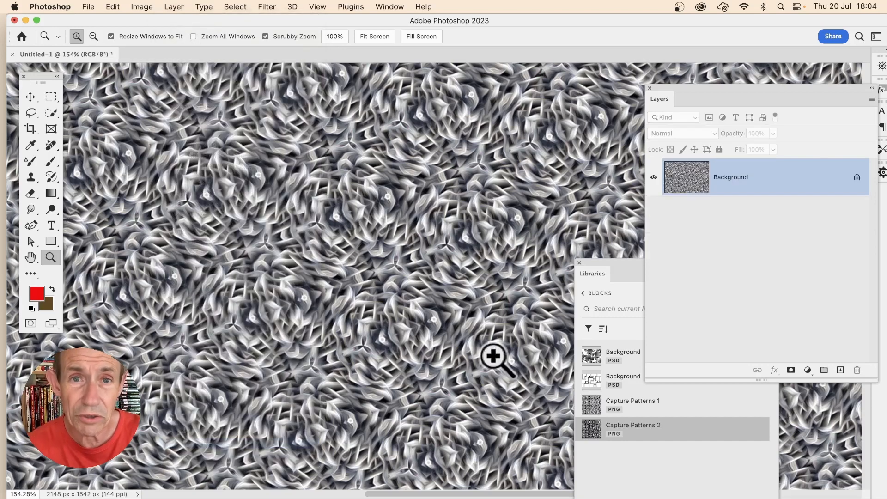
- Reapply the Oil Paint filter to the flattened image
left_click(273, 5)
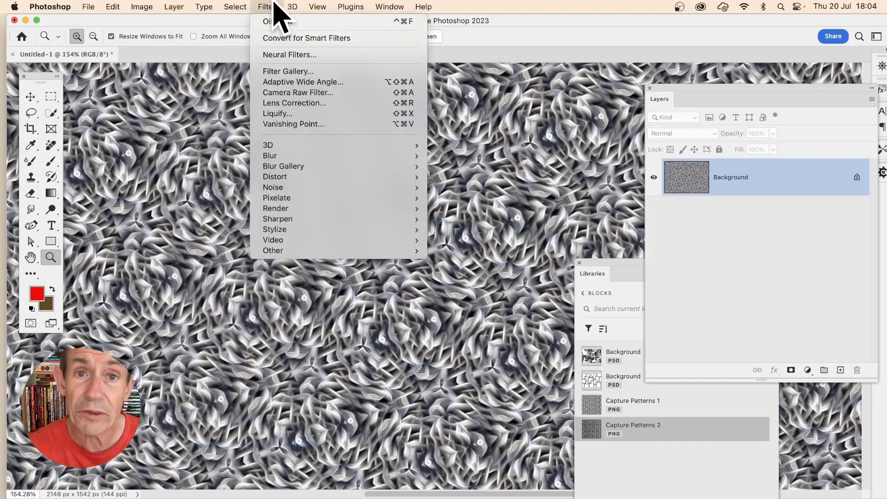
left_click(274, 23)
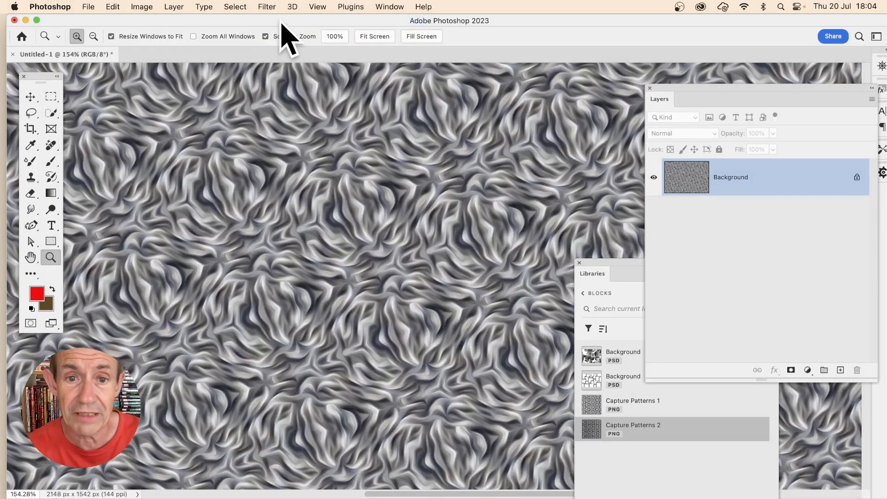
- Apply a Levels adjustment to the image, setting the white input level to 226 and midtones to 0.74
left_click(143, 6)
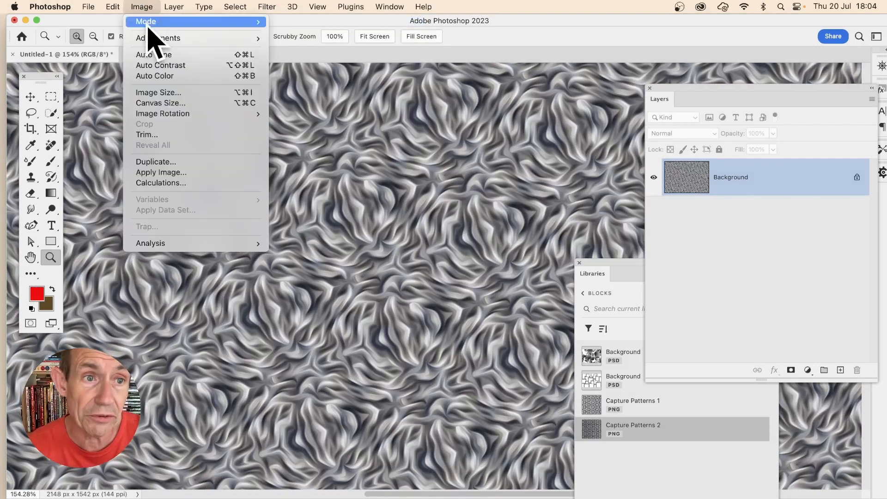
mouse_move(149, 37)
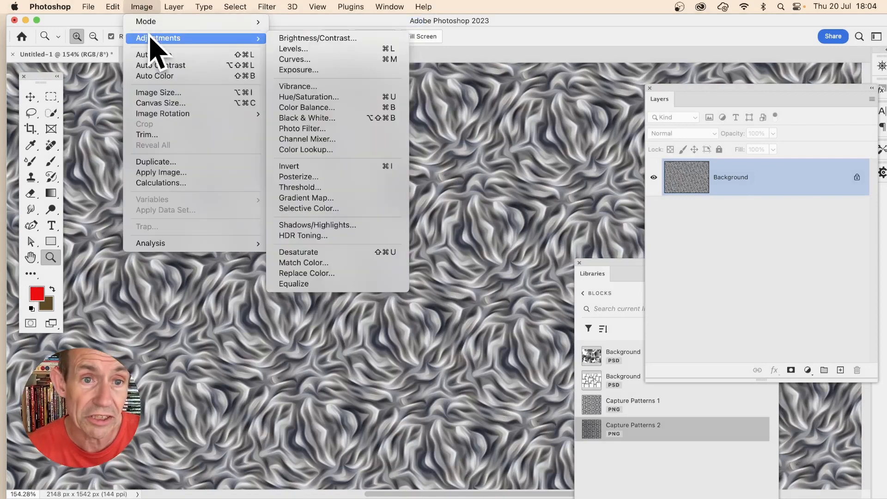
left_click(312, 49)
left_click_drag(640, 224, 624, 224)
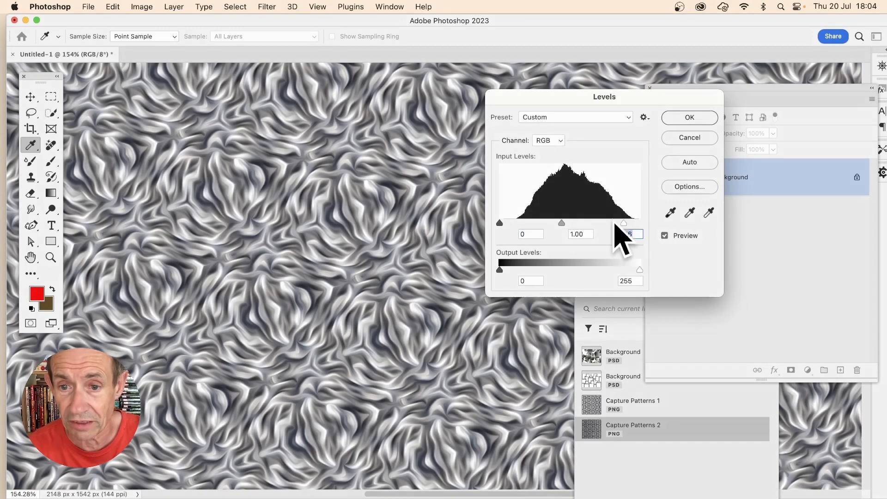
left_click_drag(560, 225, 573, 226)
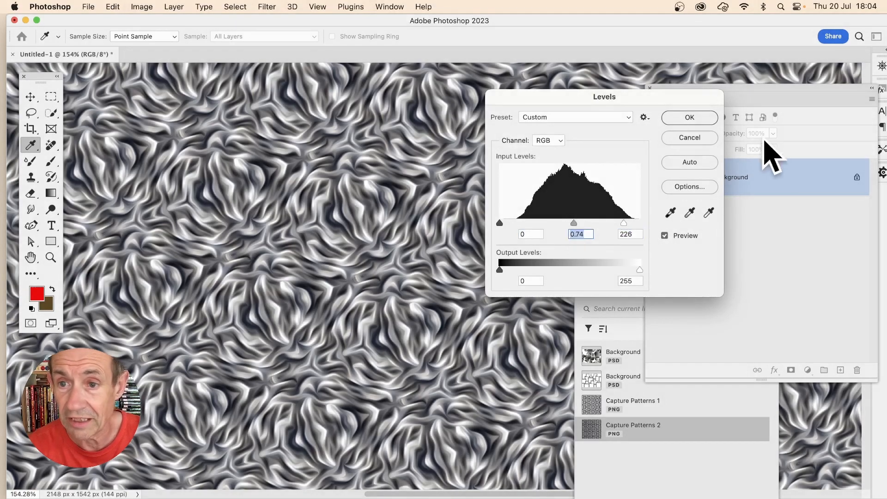
left_click(693, 120)
key("z")
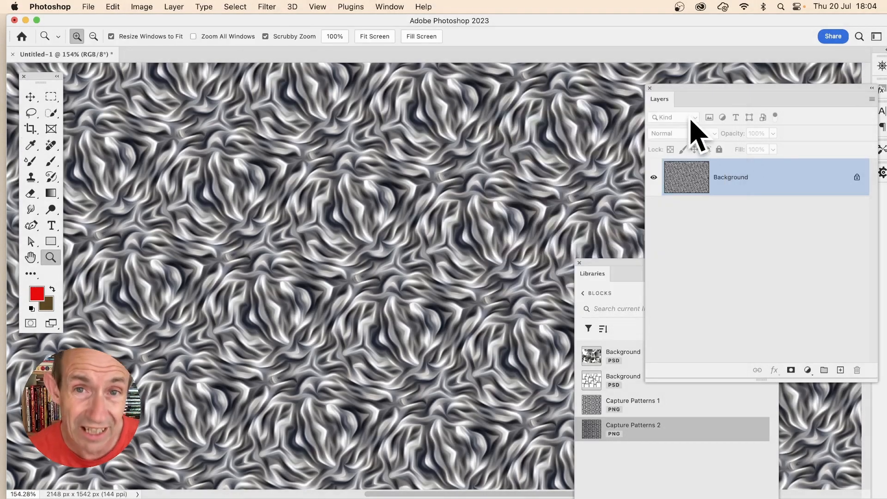
- Colorize the image with Hue/Saturation at hue +232, saturation +41 and lightness +3
left_click(142, 7)
mouse_move(150, 38)
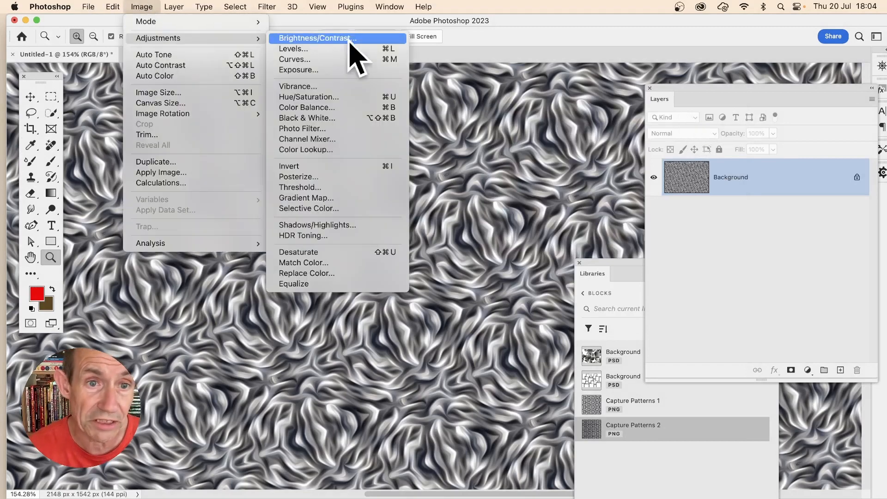
left_click(331, 99)
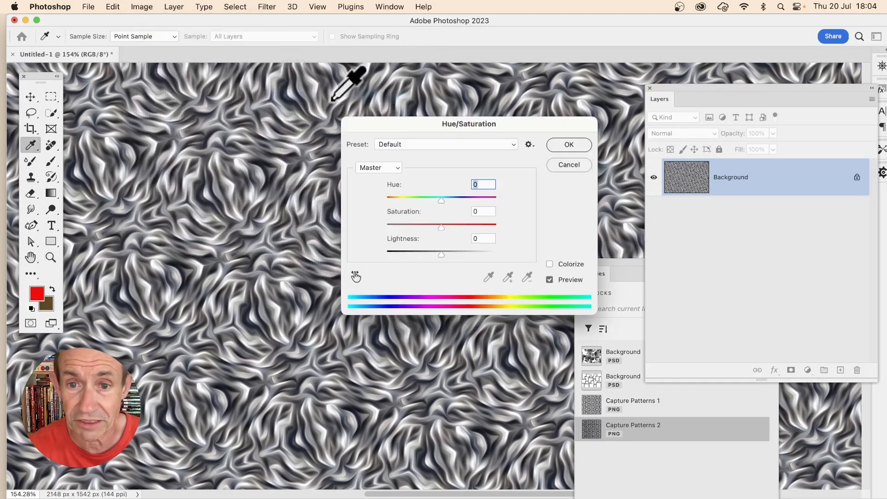
left_click(550, 264)
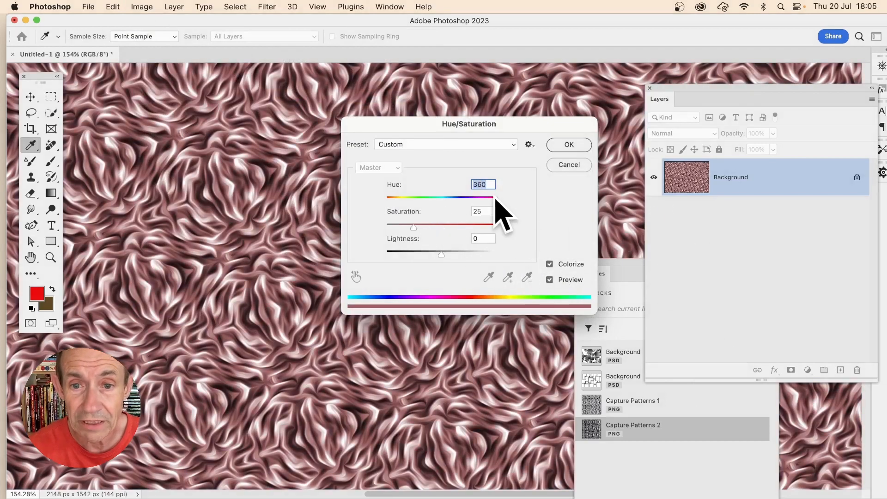
left_click_drag(497, 200, 457, 200)
left_click_drag(414, 227, 445, 256)
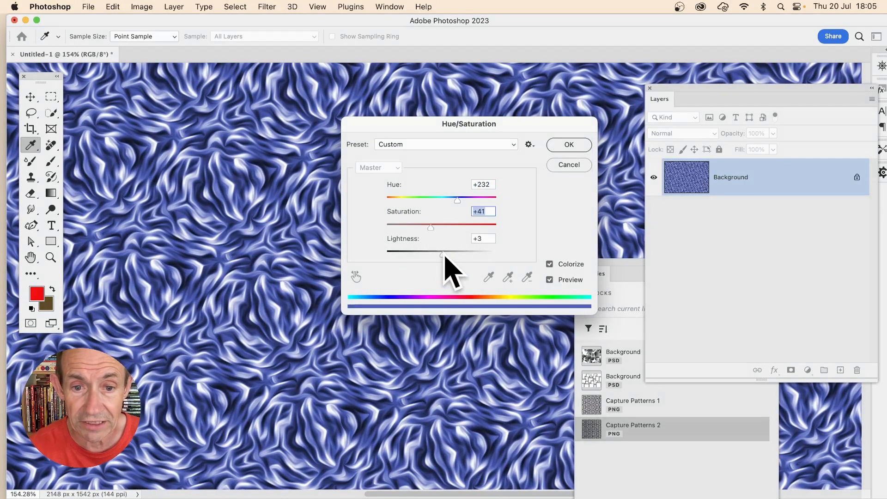
left_click(583, 145)
key("z")
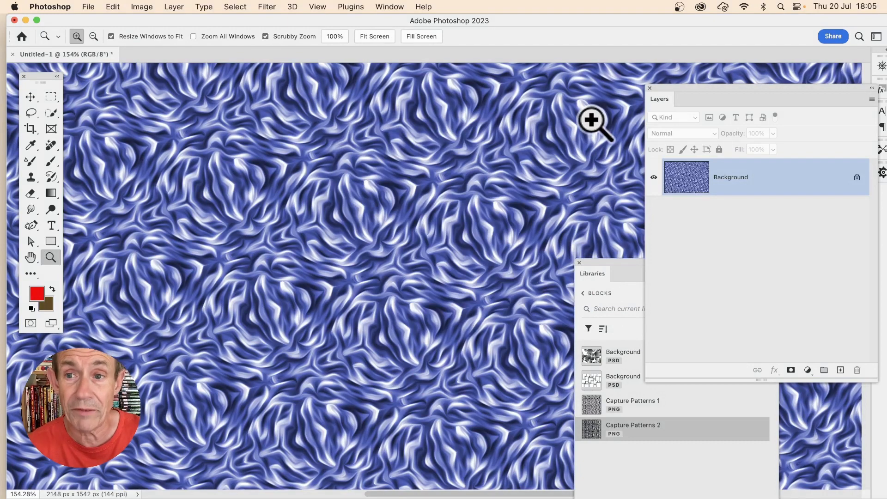
left_click(388, 6)
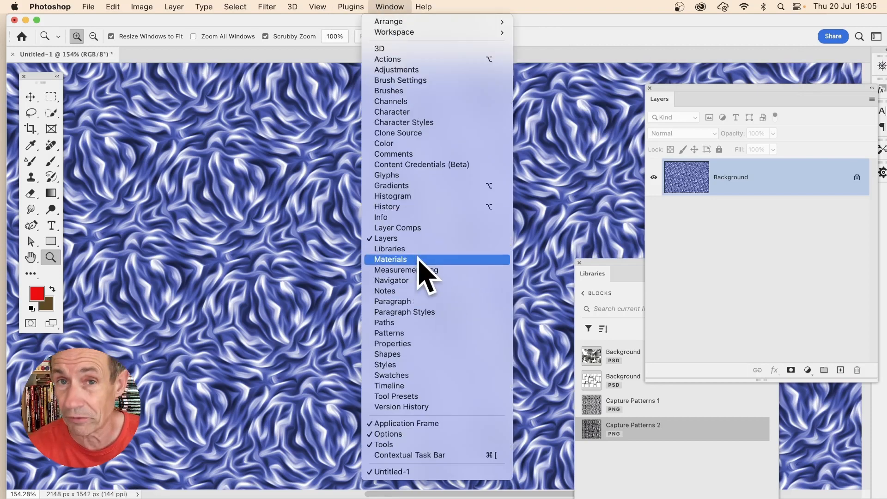
left_click(783, 257)
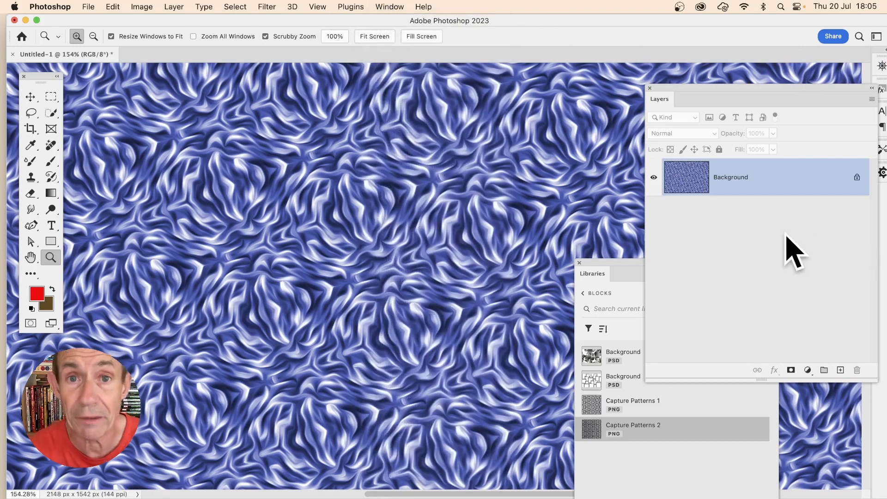